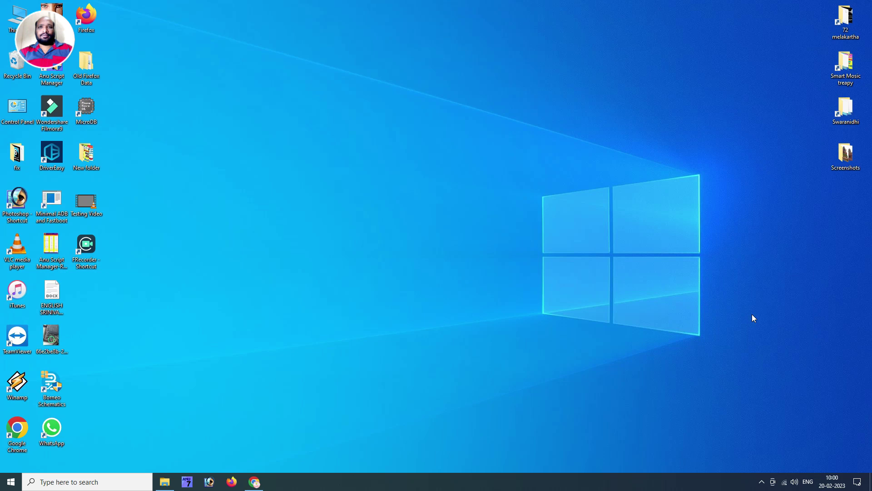
Restore the Chrome window showing the Google results for 'micro db'.
{"action": "left_click", "coordinate": [255, 482]}
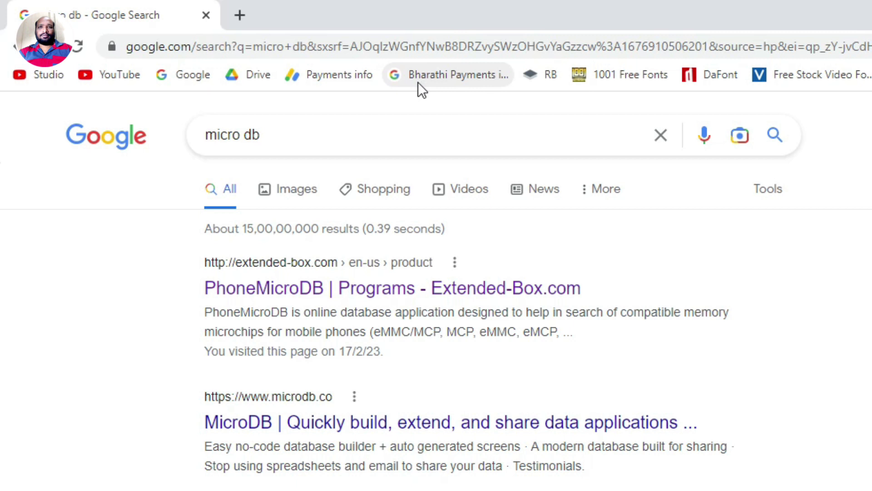
Open the 'PhoneMicroDB | Programs - Extended-Box.com' search result.
{"action": "left_click", "coordinate": [228, 293]}
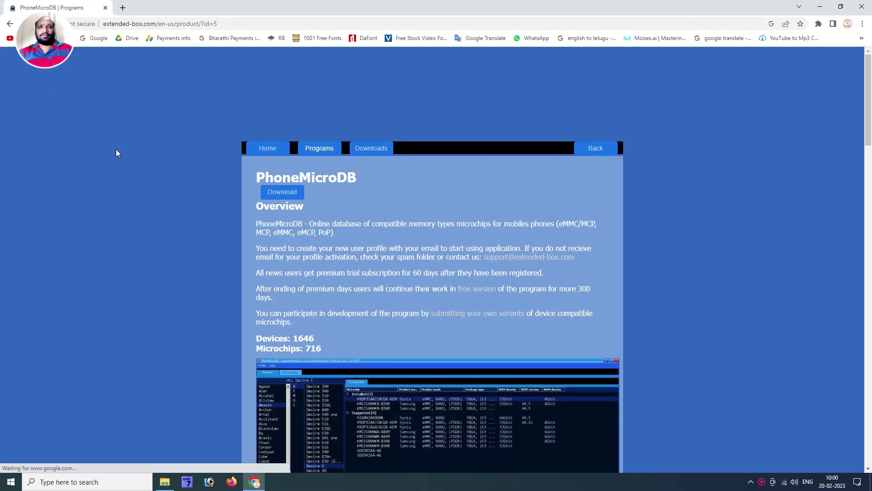
Download the PhoneMicroDB setup from its downloads page as phonemicrodb.zip to the Desktop.
{"action": "left_click", "coordinate": [277, 193]}
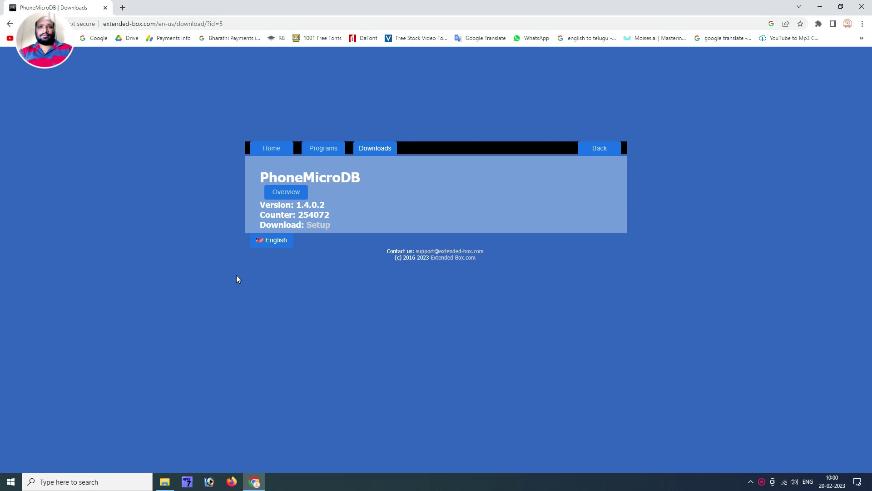
{"action": "left_click", "coordinate": [319, 229]}
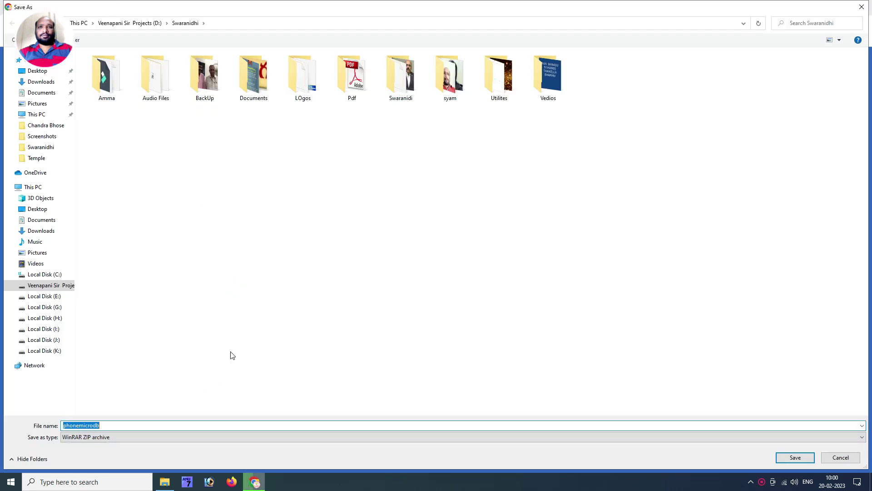
{"action": "left_click", "coordinate": [46, 76]}
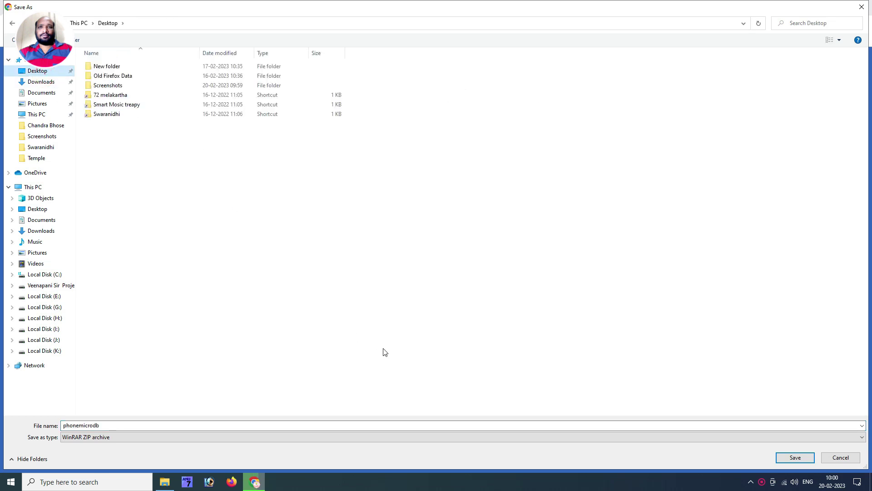
{"action": "left_click", "coordinate": [783, 460]}
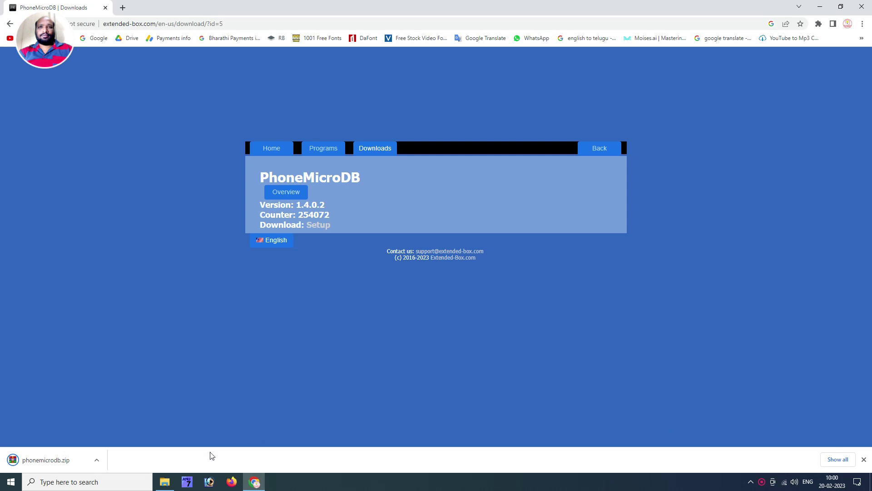
{"action": "left_click", "coordinate": [97, 459]}
Extract phonemicrodb.zip into a phonemicrodb folder on the Desktop and open that folder.
{"action": "left_click", "coordinate": [115, 430]}
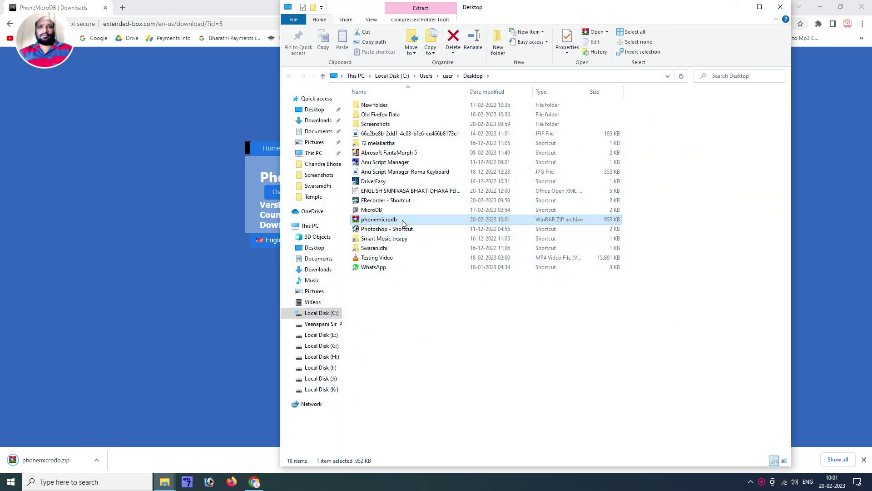
{"action": "right_click", "coordinate": [402, 221]}
{"action": "left_click", "coordinate": [445, 278]}
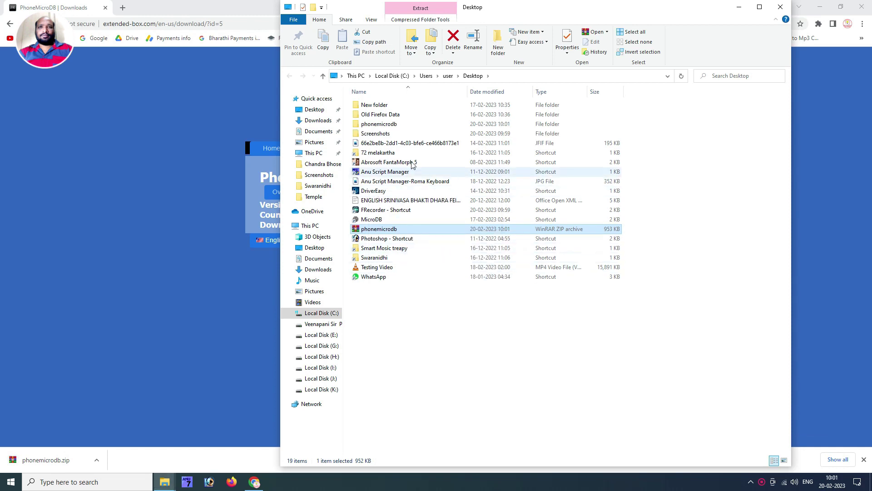
{"action": "left_click", "coordinate": [403, 126]}
{"action": "double_click", "coordinate": [403, 126]}
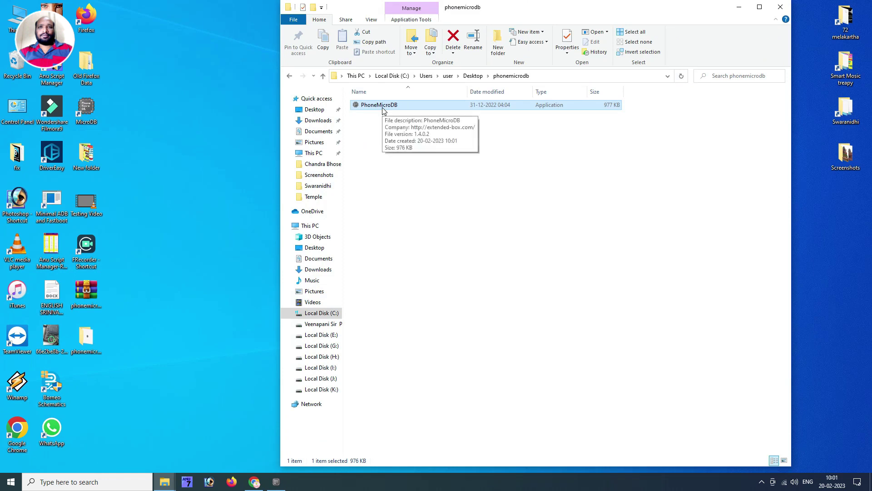
Launch PhoneMicroDB and create a new account with an e-mail address and password.
{"action": "left_click", "coordinate": [382, 112]}
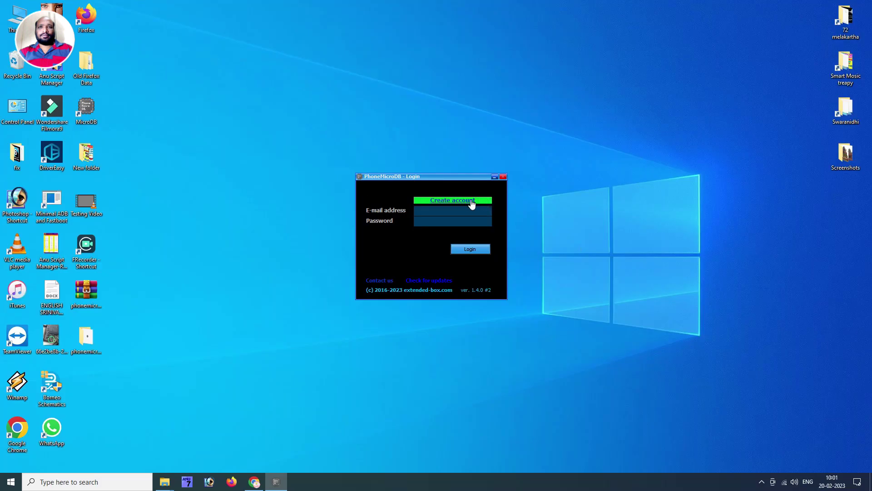
{"action": "left_click", "coordinate": [471, 204]}
{"action": "left_click", "coordinate": [450, 196]}
{"action": "left_click", "coordinate": [417, 221]}
{"action": "type", "text": "********"}
{"action": "type", "text": "**"}
{"action": "left_click", "coordinate": [461, 248]}
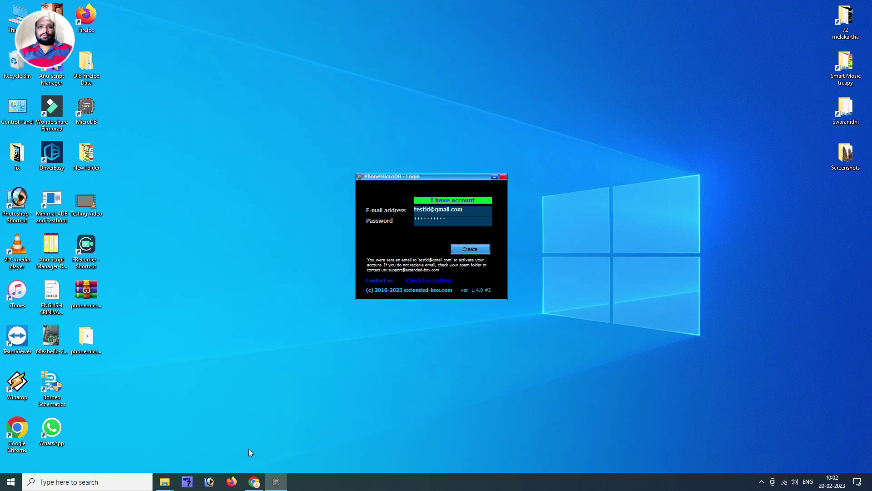
In Firefox, follow the account activation link from the Gmail message.
{"action": "left_click", "coordinate": [229, 482]}
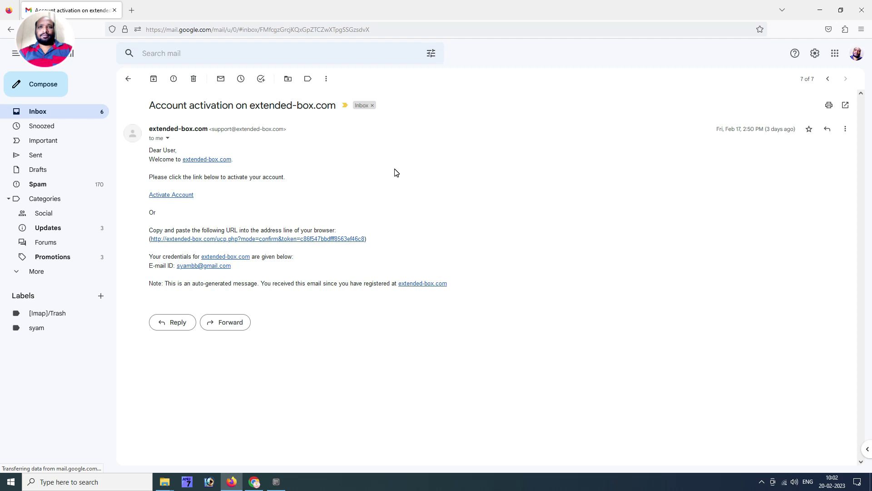
{"action": "left_click", "coordinate": [183, 196]}
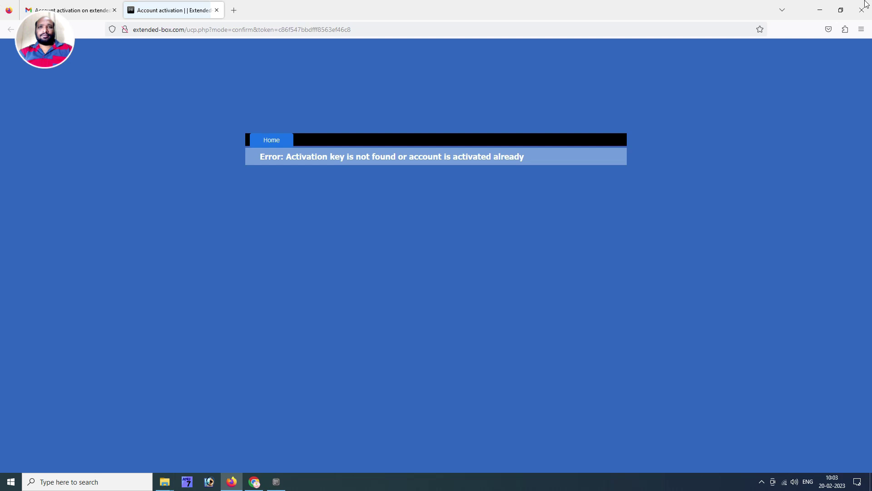
Close Firefox and log in to PhoneMicroDB with the account password.
{"action": "left_click", "coordinate": [864, 7]}
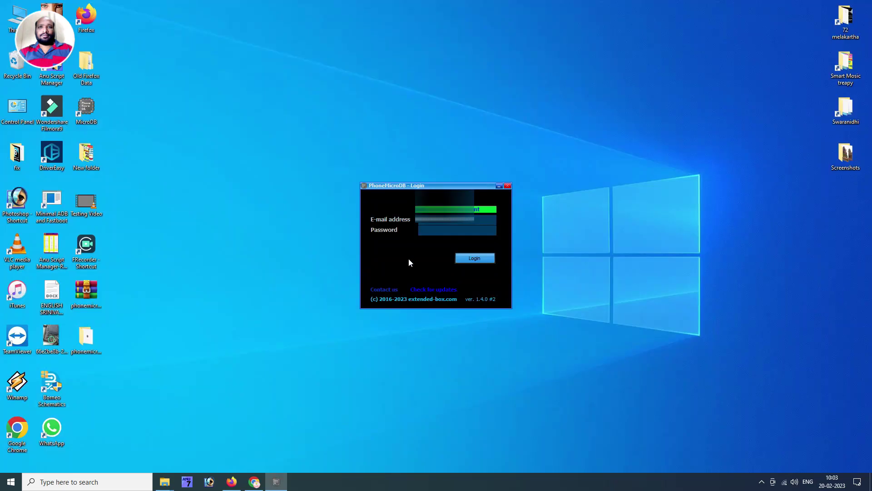
{"action": "left_click", "coordinate": [436, 228]}
{"action": "type", "text": "*************"}
{"action": "left_click", "coordinate": [481, 258]}
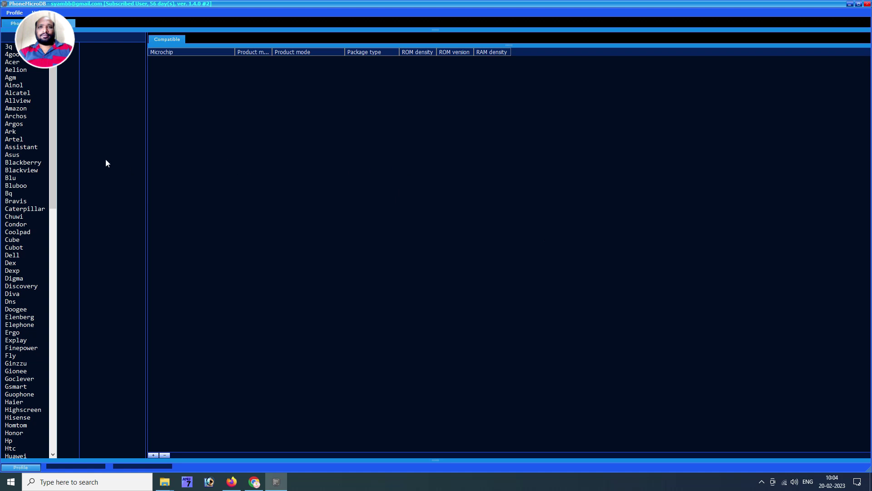
Scroll the phone brand list down toward Realme.
{"action": "left_click_drag", "start_coordinate": [50, 149], "coordinate": [54, 369]}
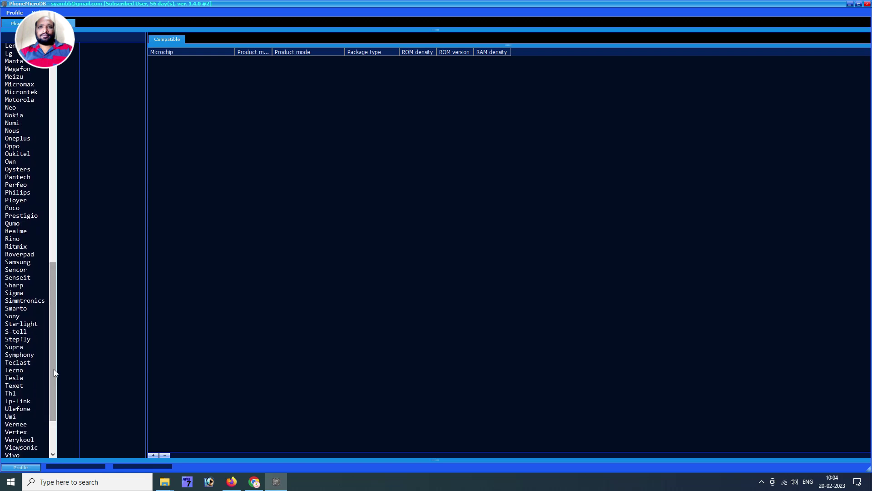
{"action": "left_click_drag", "start_coordinate": [55, 310], "coordinate": [63, 303]}
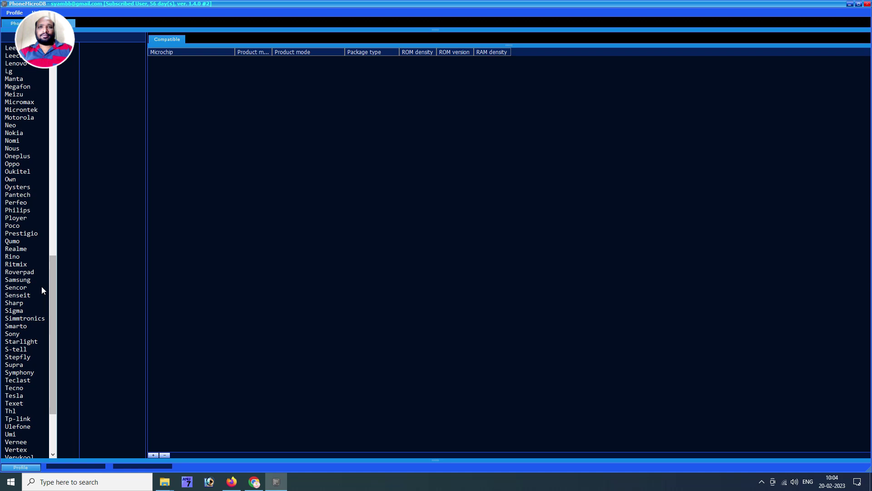
Select Realme, its C series, then model C21 (RMX3201) to list its chips.
{"action": "left_click", "coordinate": [20, 249]}
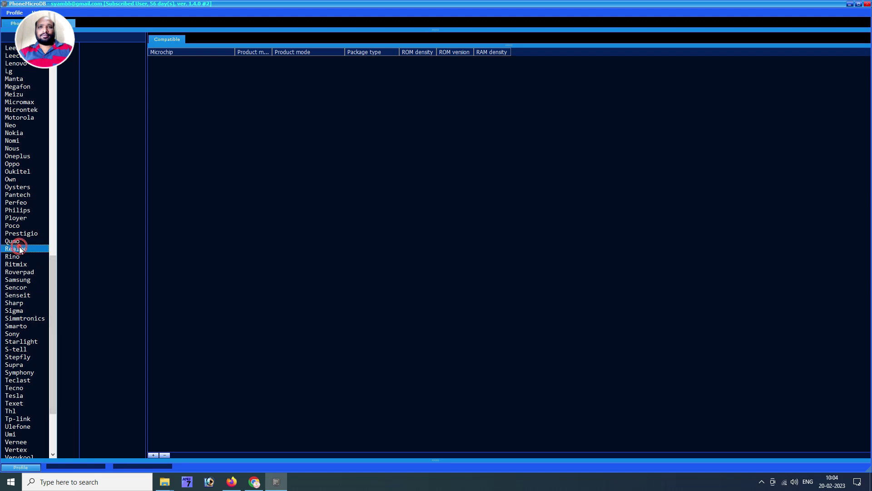
{"action": "left_click", "coordinate": [21, 249]}
{"action": "left_click", "coordinate": [66, 70]}
{"action": "left_click", "coordinate": [65, 69]}
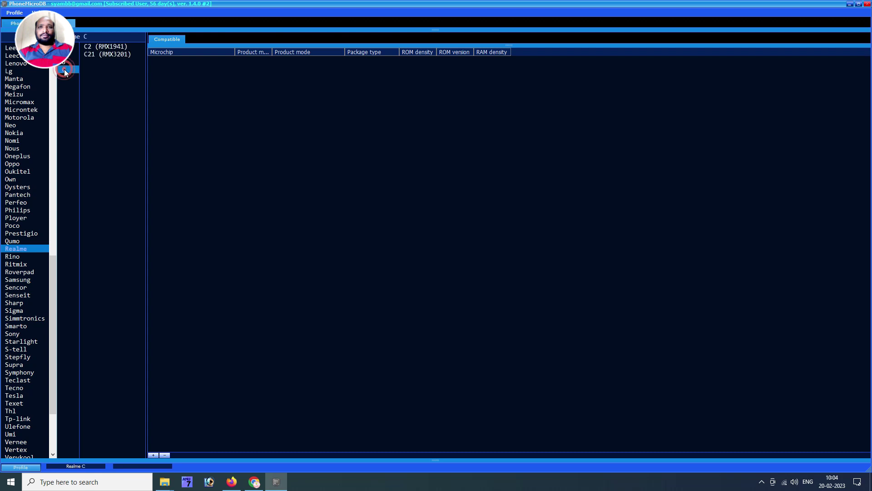
{"action": "left_click", "coordinate": [103, 55]}
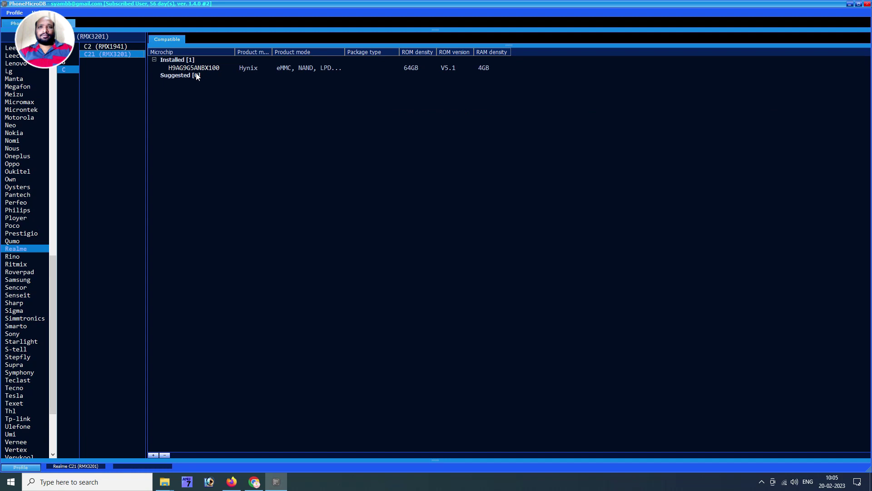
Show compatible chips for Realme C2 (RMX1941), then select the Oppo brand.
{"action": "left_click", "coordinate": [119, 47]}
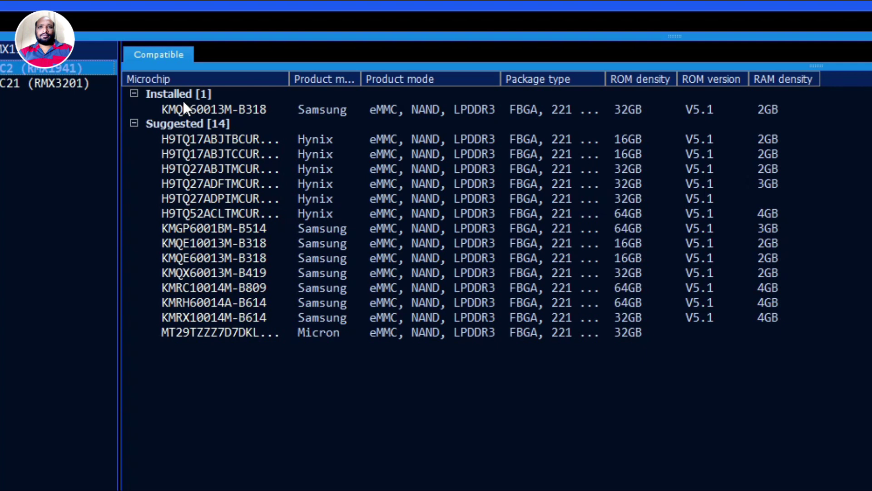
{"action": "left_click", "coordinate": [18, 163]}
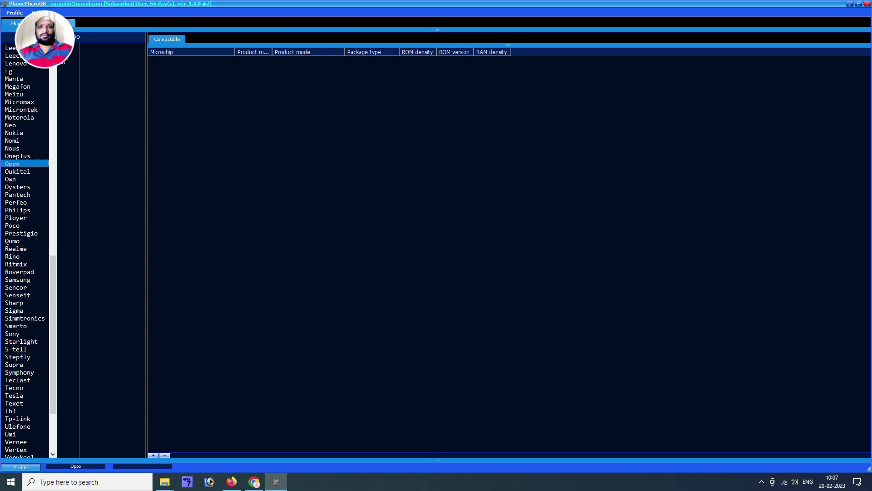
Filter Oppo models by 'F' and load compatible chips for the Oppo F11, including the Samsung KM3V6001CM-B705.
{"action": "type", "text": "F"}
{"action": "left_click", "coordinate": [91, 47]}
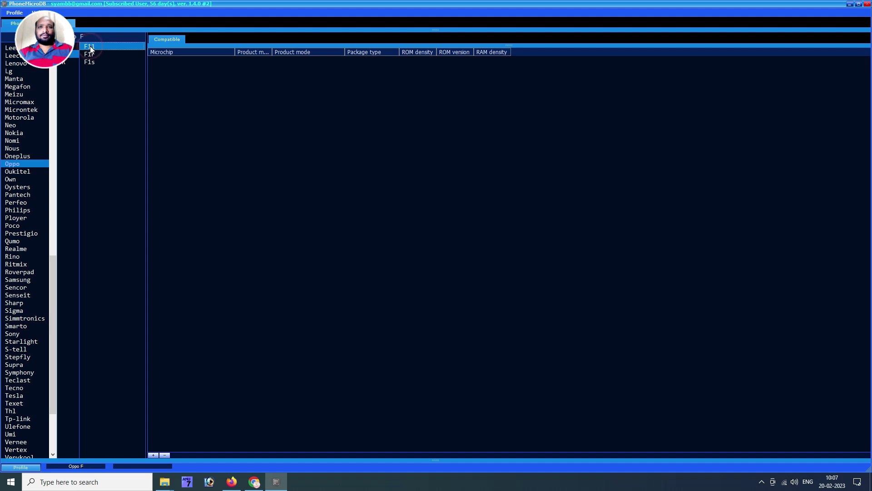
{"action": "double_click", "coordinate": [91, 47]}
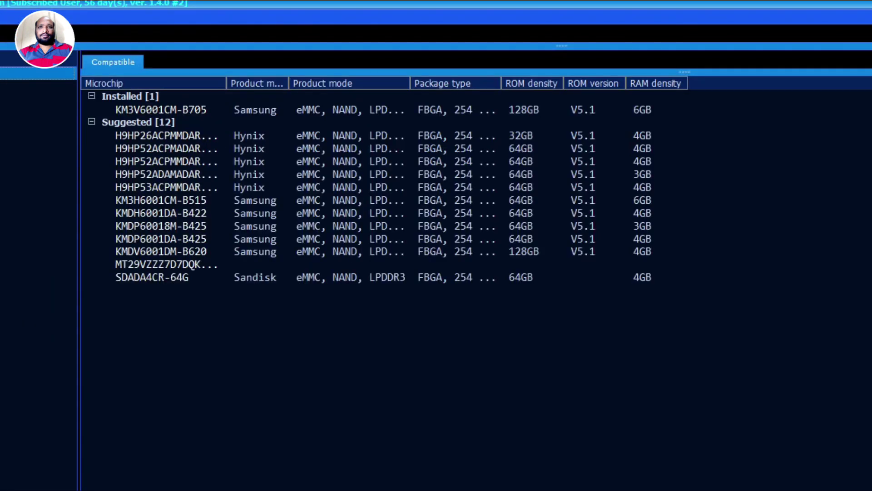